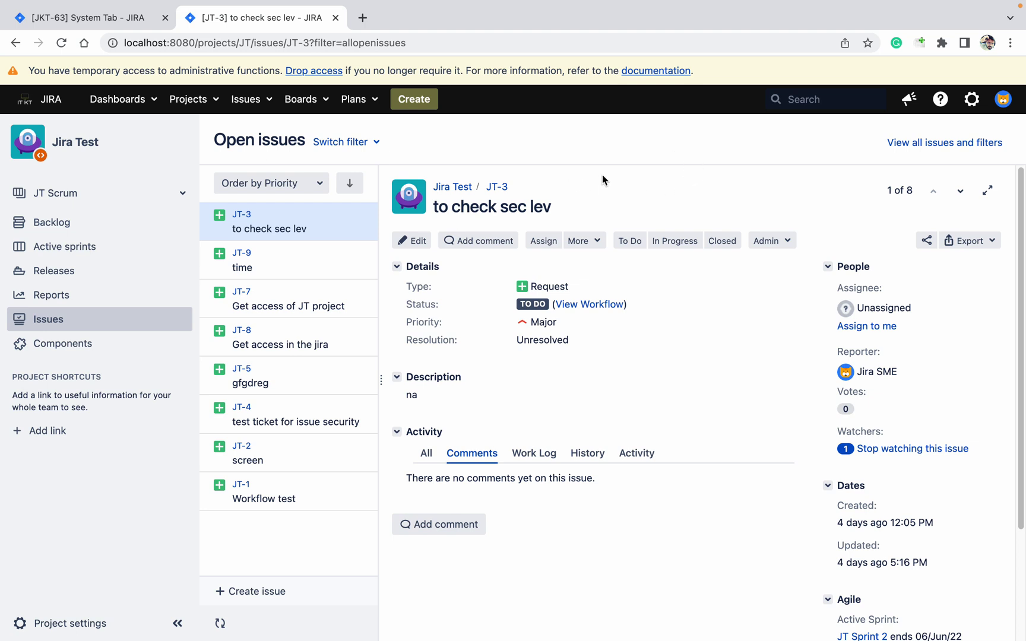
Step: Open Jira's System administration page from the gear menu and scroll toward Import and Export
click(970, 101)
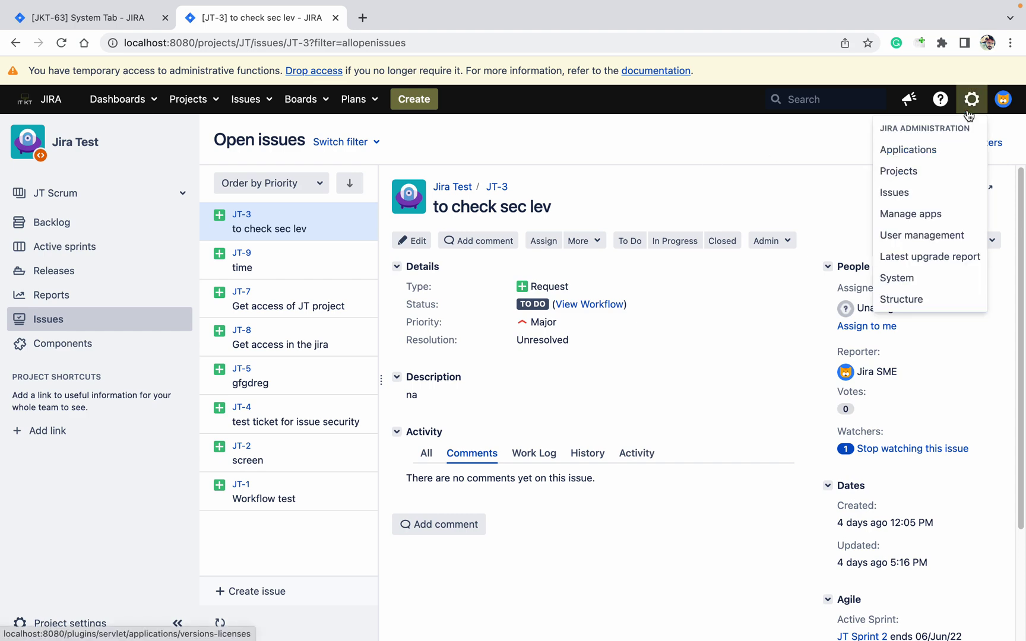
click(950, 280)
scroll(281, 285, down, 15)
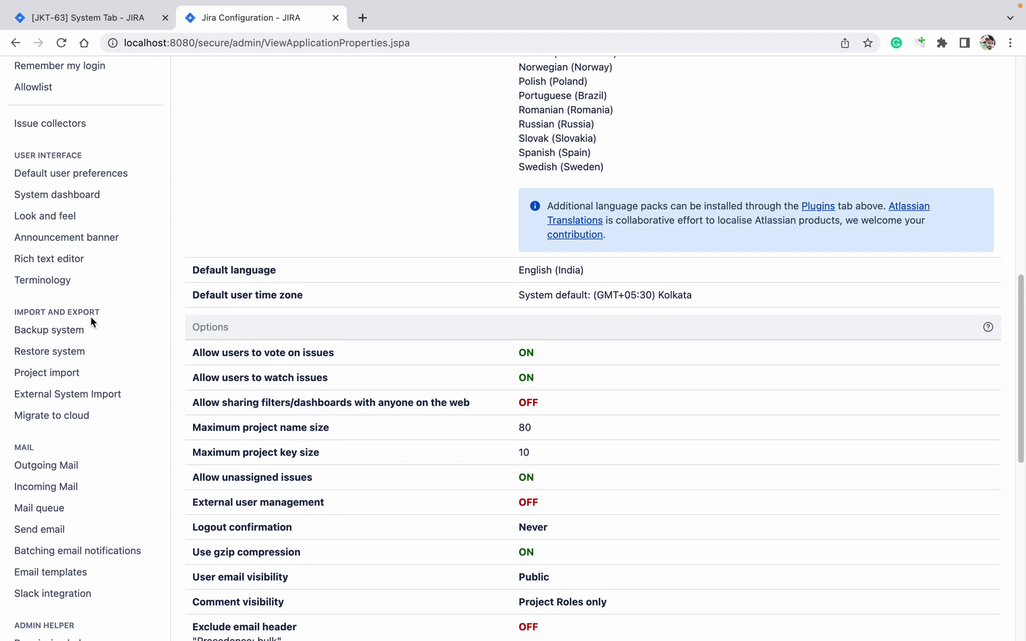
Step: Run Backup system with the file name backup1 to export all Jira data as backup1.zip
click(70, 332)
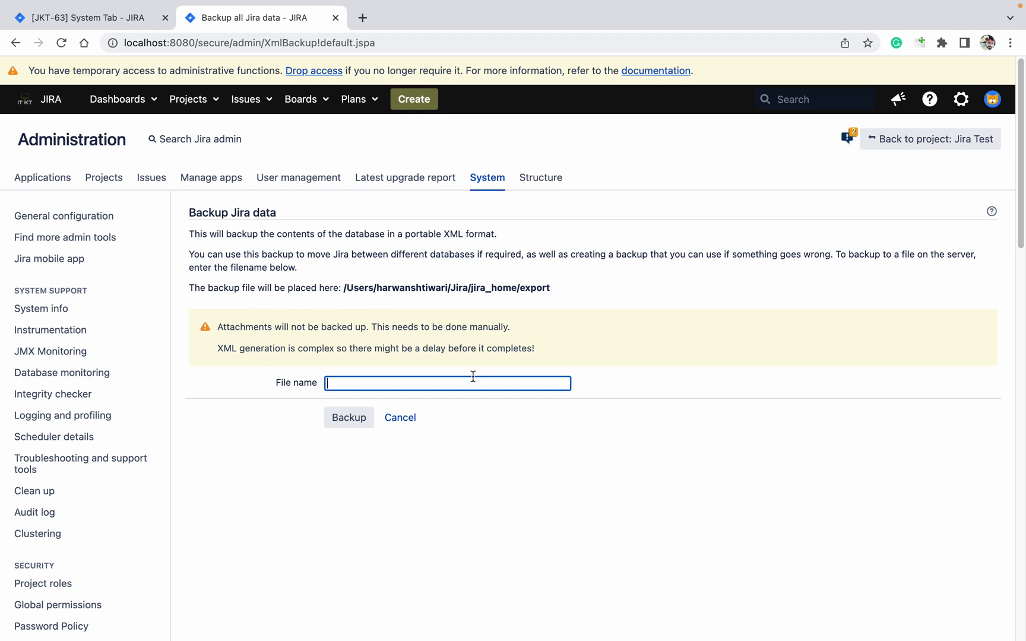
text(backup1)
click(348, 419)
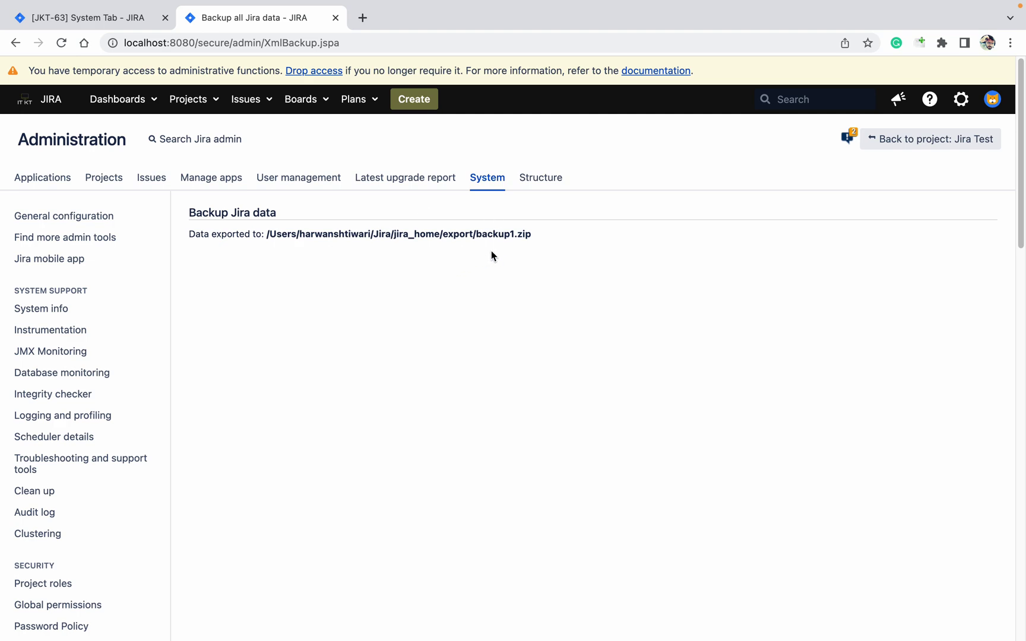
Step: Attempt a system restore from backup1, which fails because the file isn't in the import folder
scroll(103, 398, down, 7)
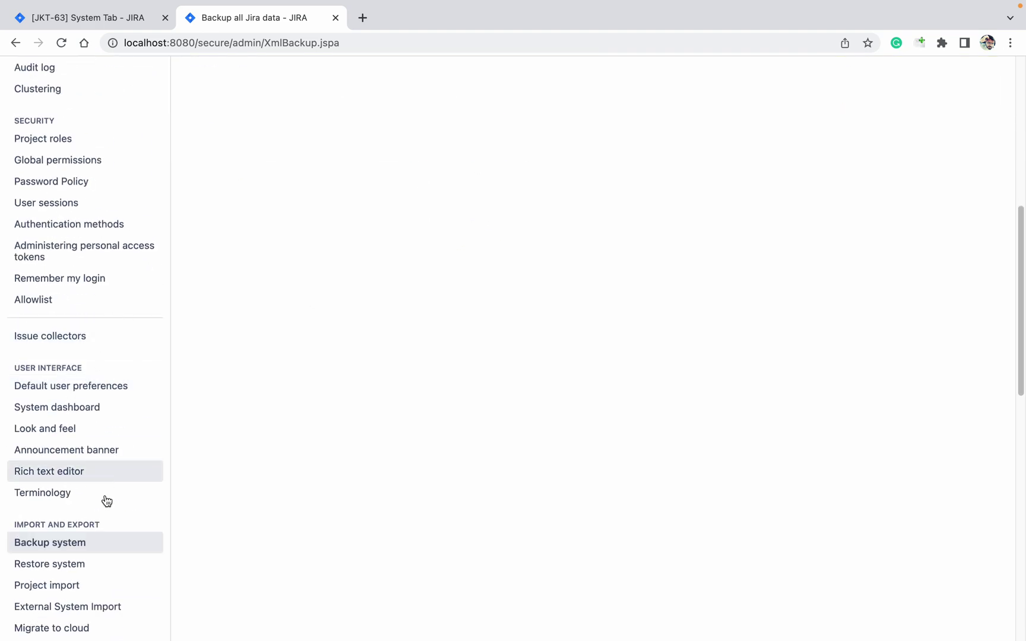
click(60, 565)
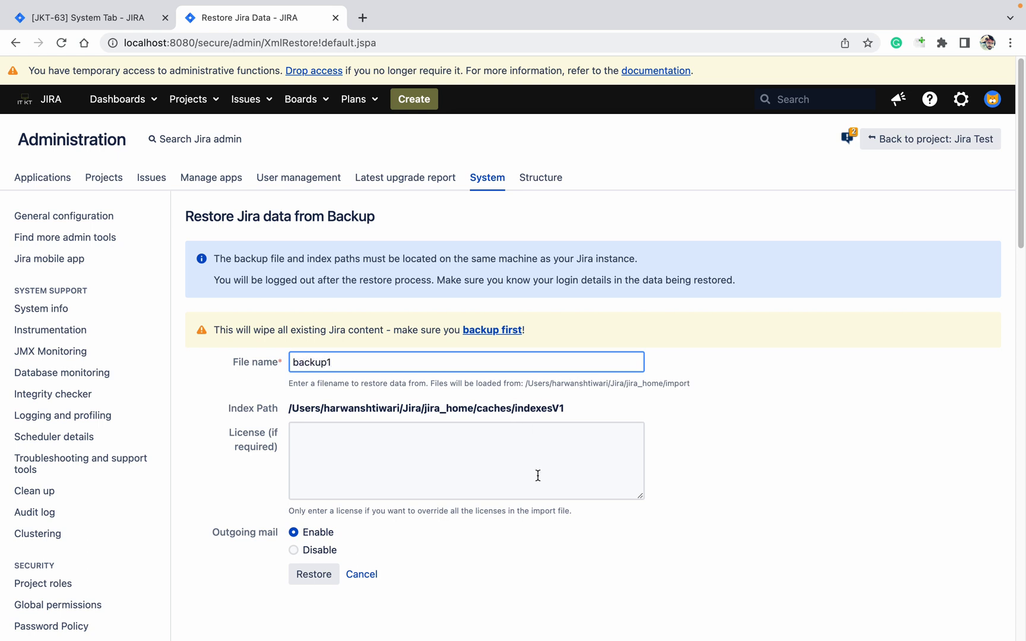
click(314, 574)
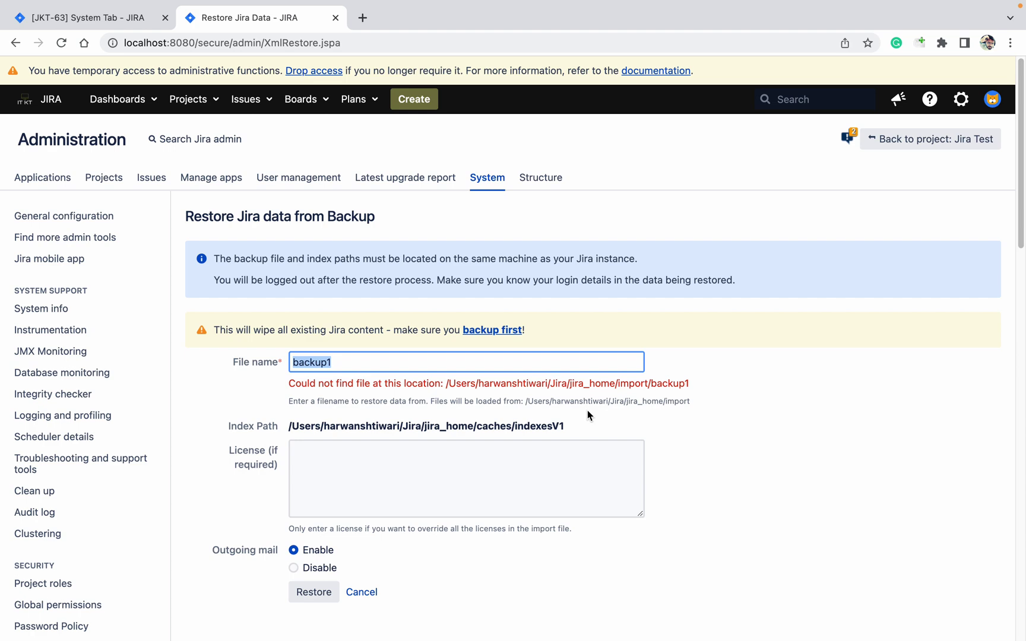
scroll(369, 415, down, 7)
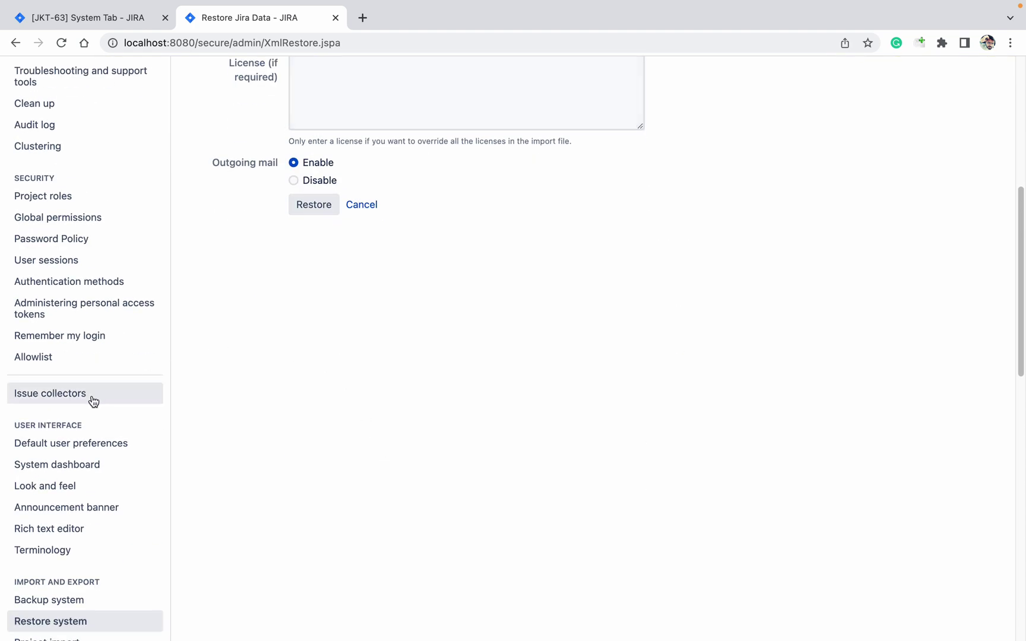
scroll(196, 380, down, 1)
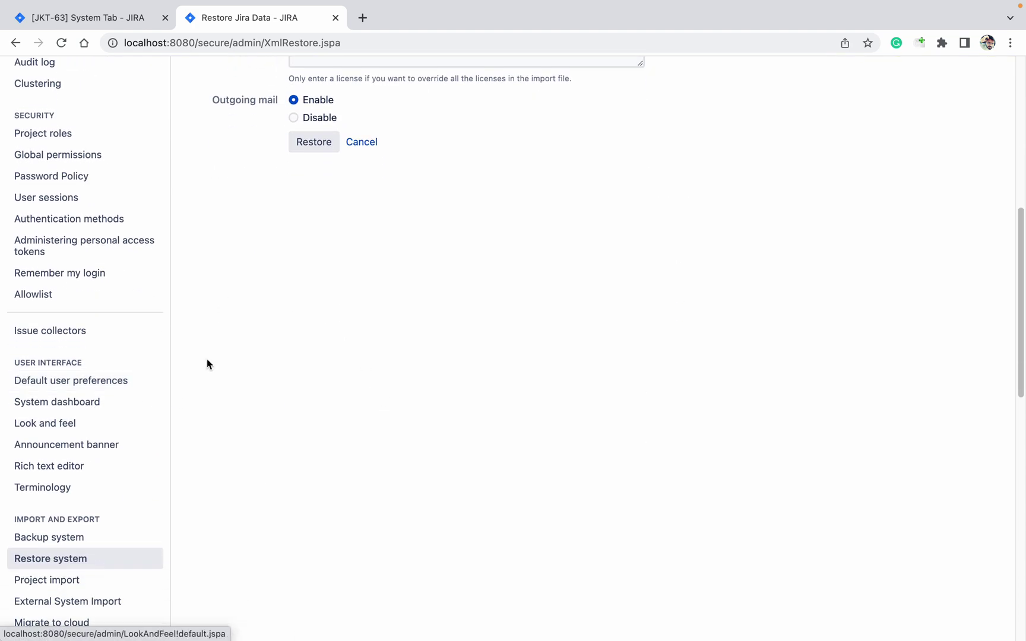
Step: Leave the restore page for Project import and submit jiratest as the project backup file
click(93, 579)
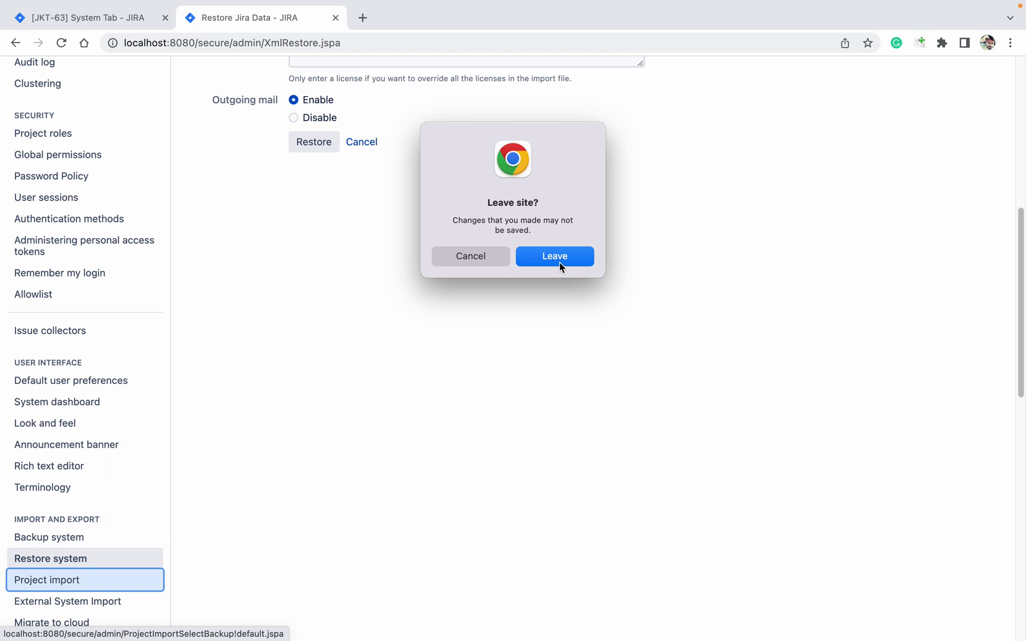
click(559, 258)
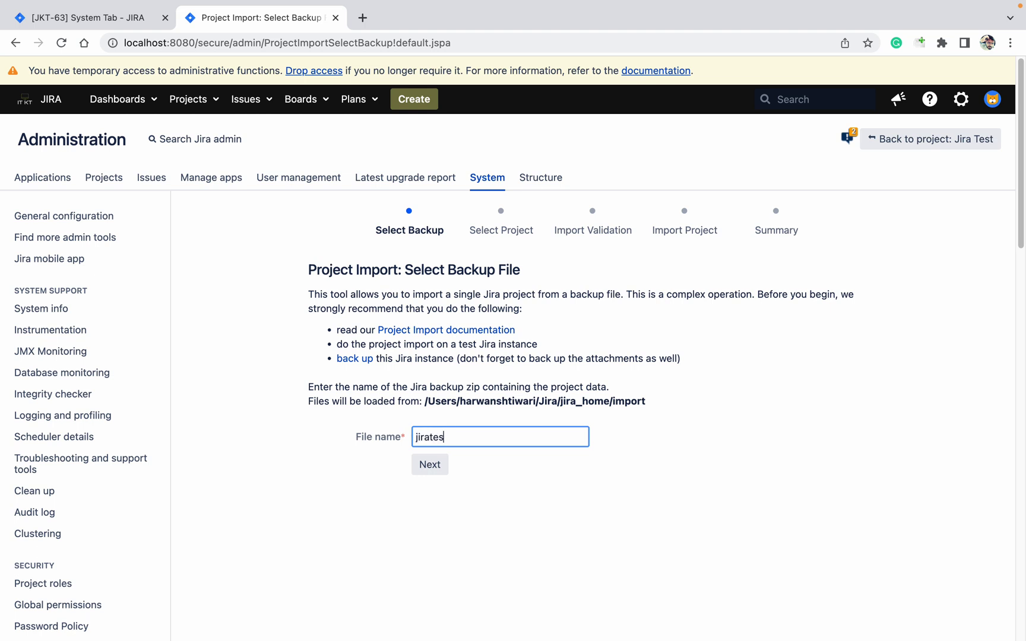
click(438, 472)
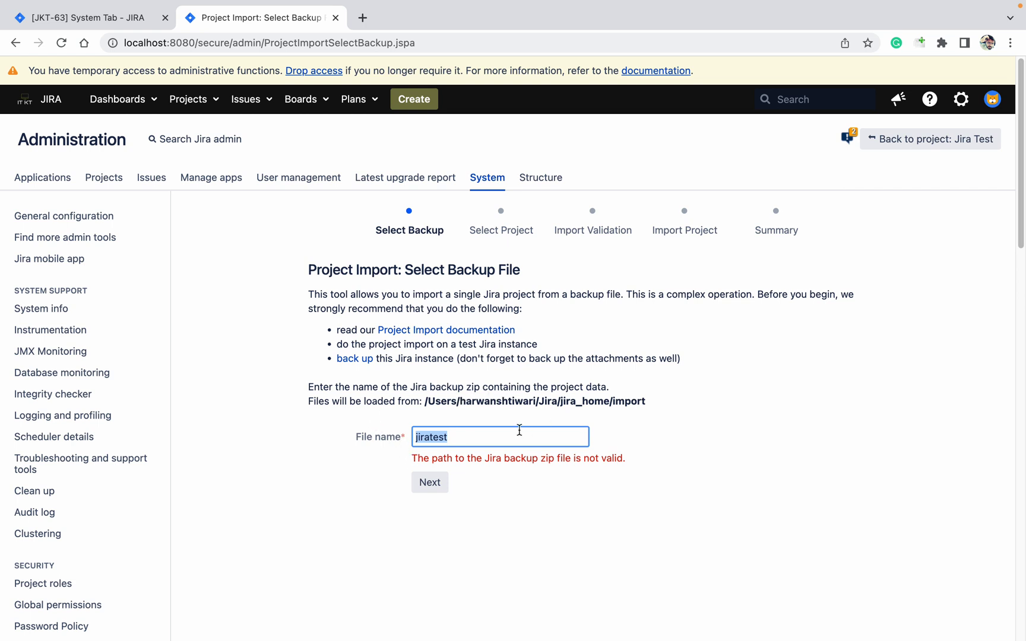
Step: Retry the project import with backup1, rejected as an invalid path, and consult the Project Import documentation
text(backup1)
click(431, 486)
click(424, 331)
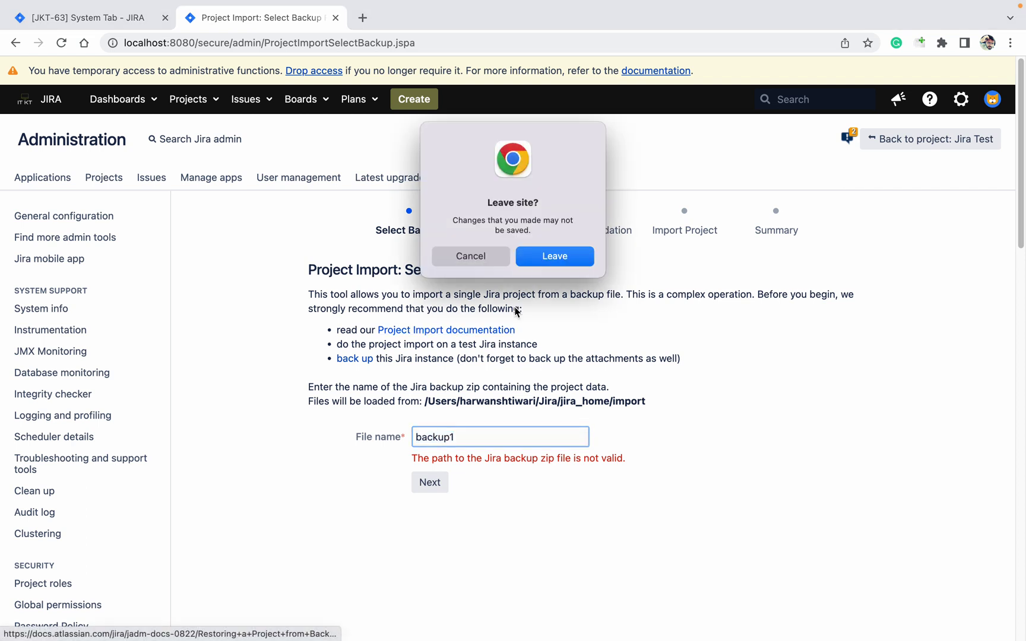
click(499, 257)
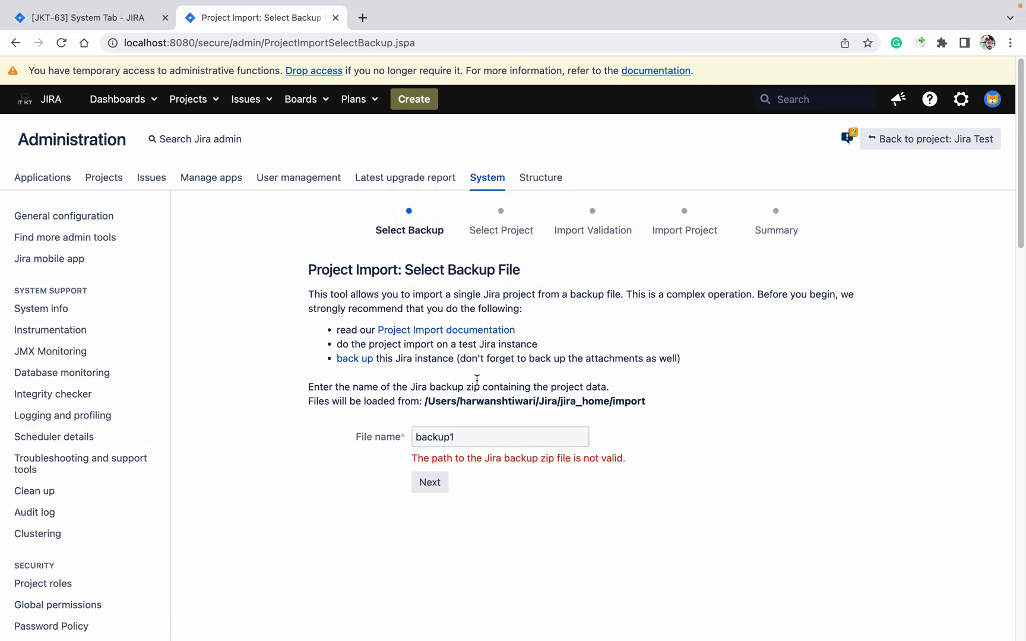
scroll(65, 508, down, 5)
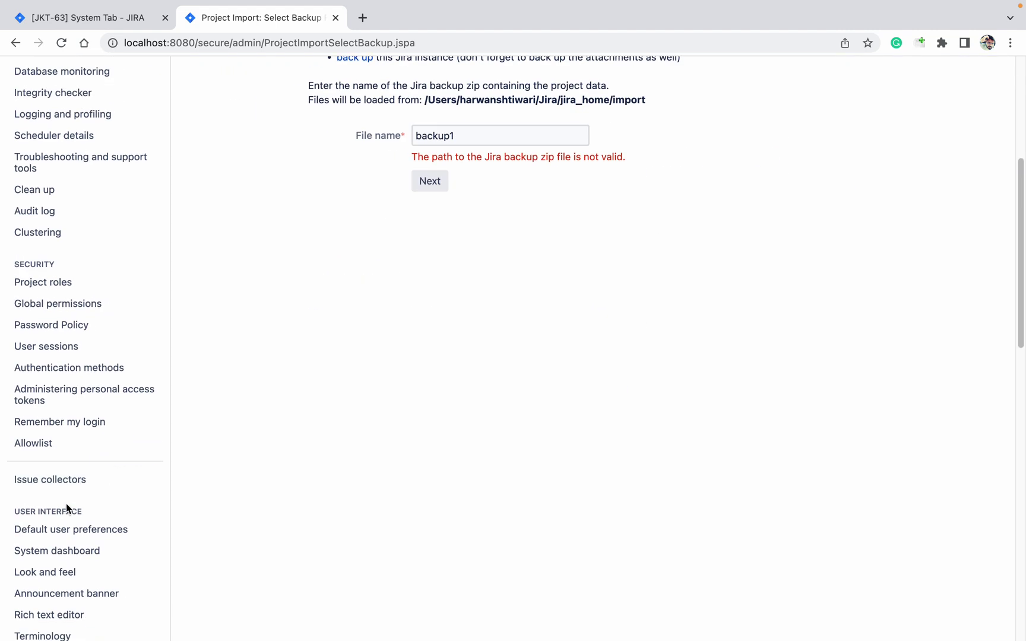
scroll(127, 430, down, 3)
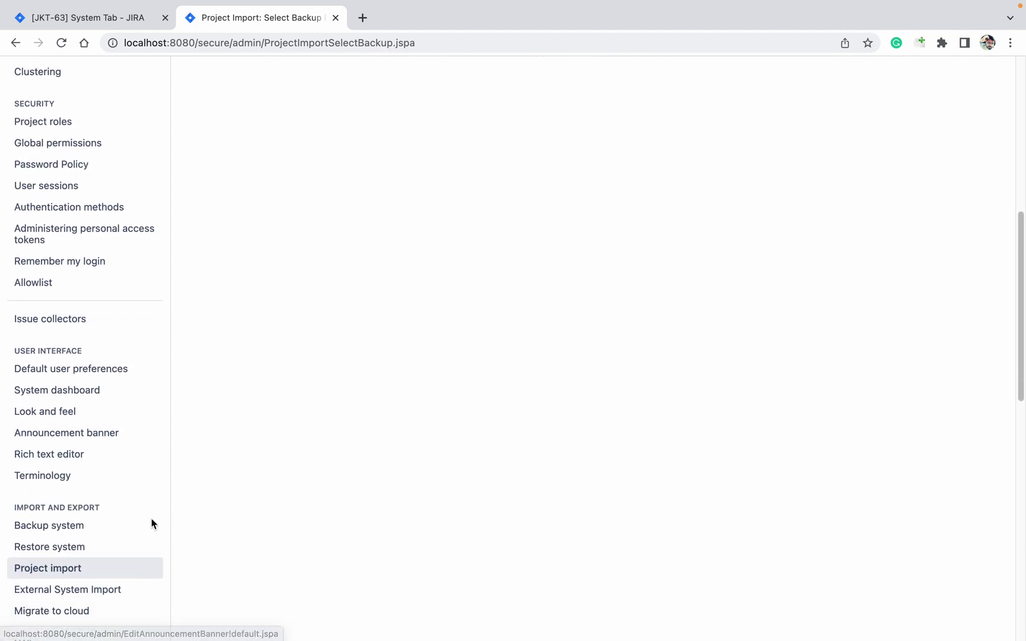
Step: Leave Project import for External System Import and choose CSV as the import source
click(88, 583)
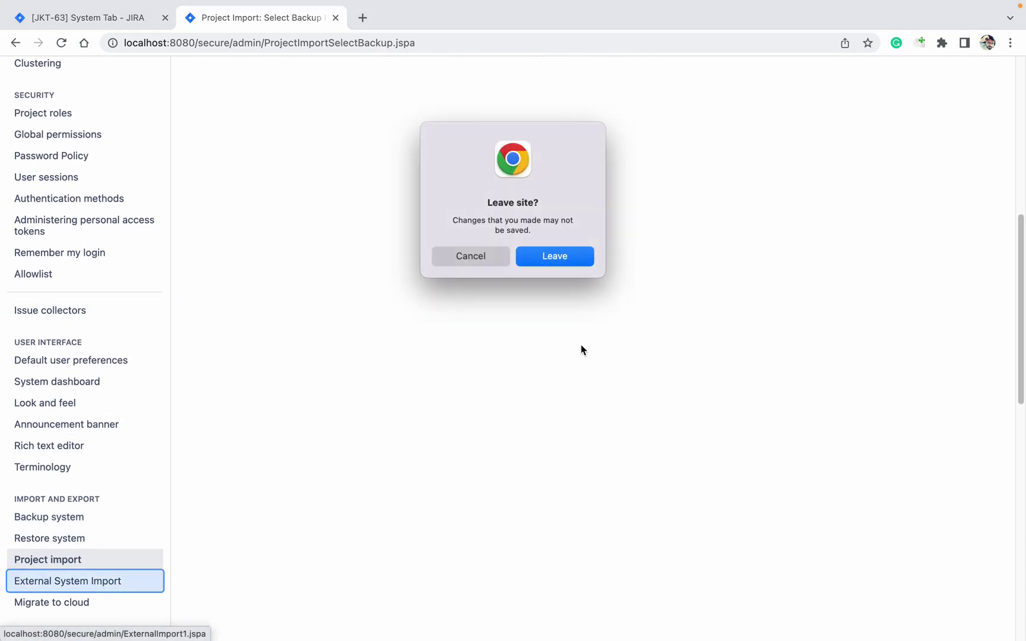
click(552, 259)
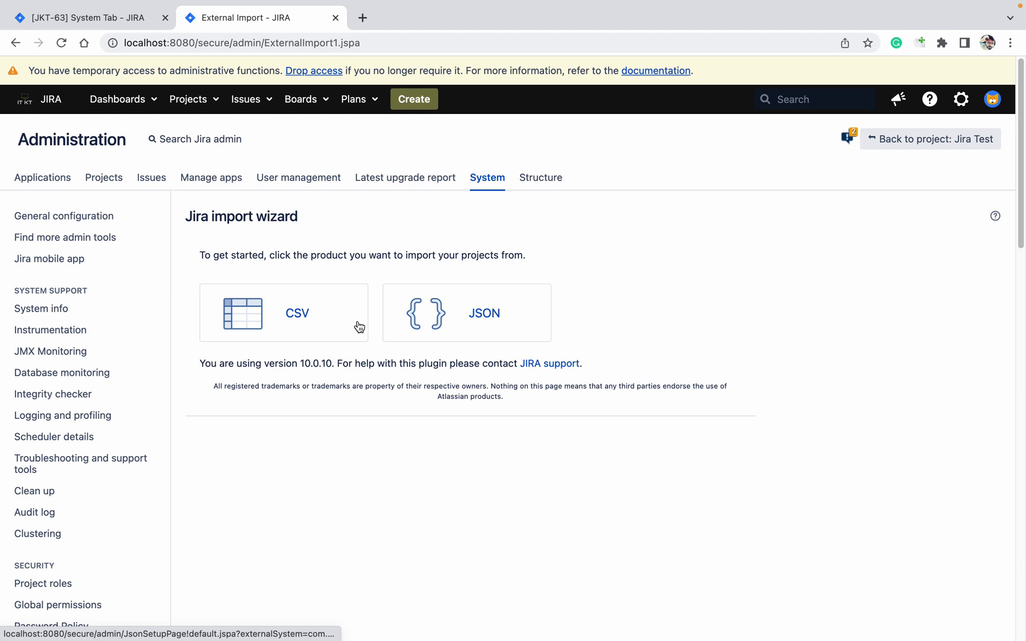
click(309, 316)
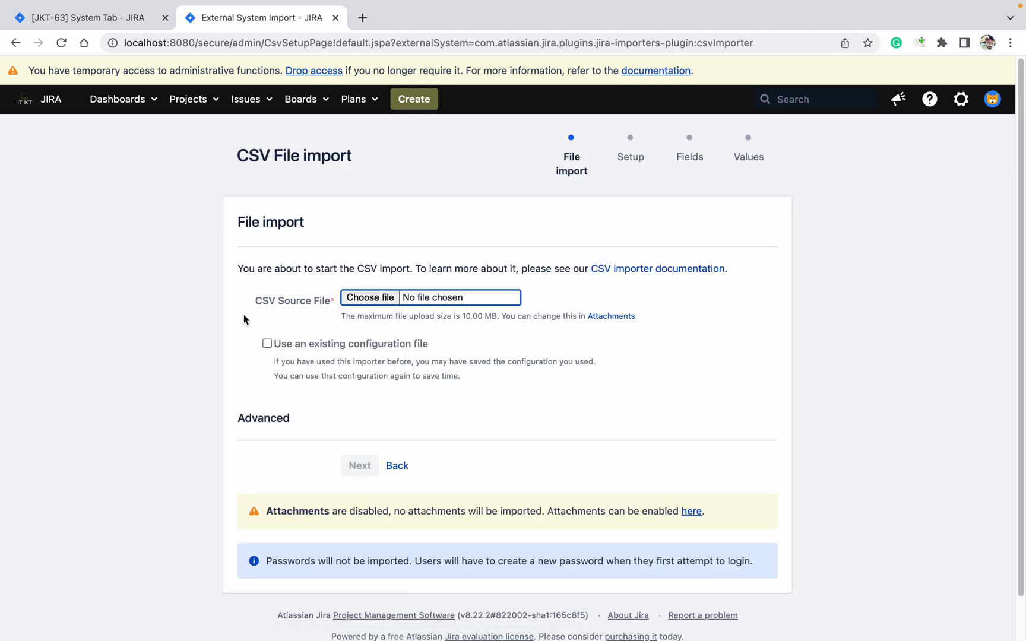
Step: Cancel the CSV file browser without choosing a file and go back to the wizard start
click(376, 298)
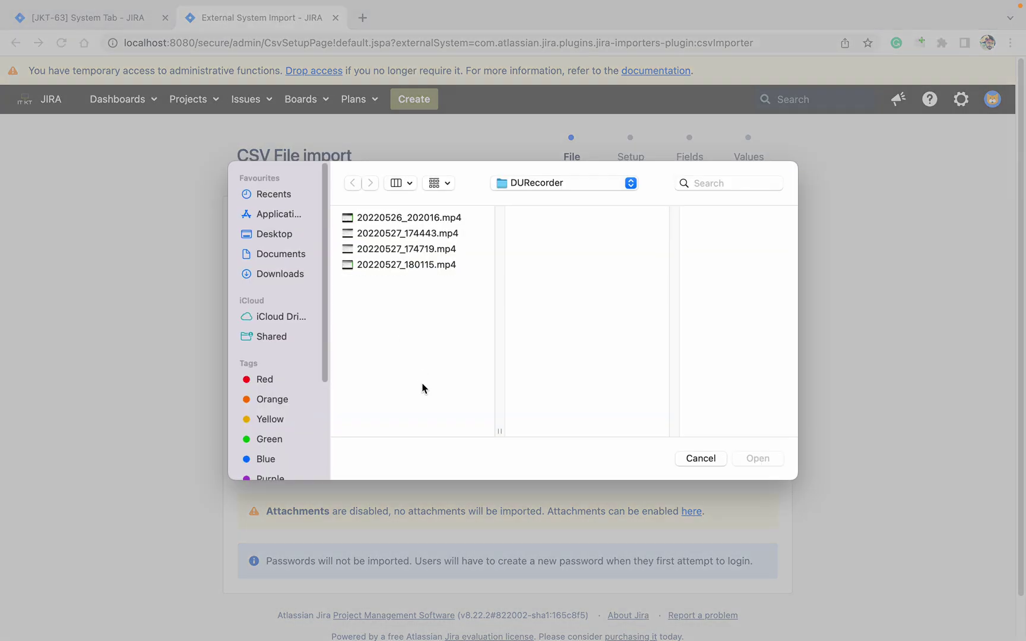
click(714, 457)
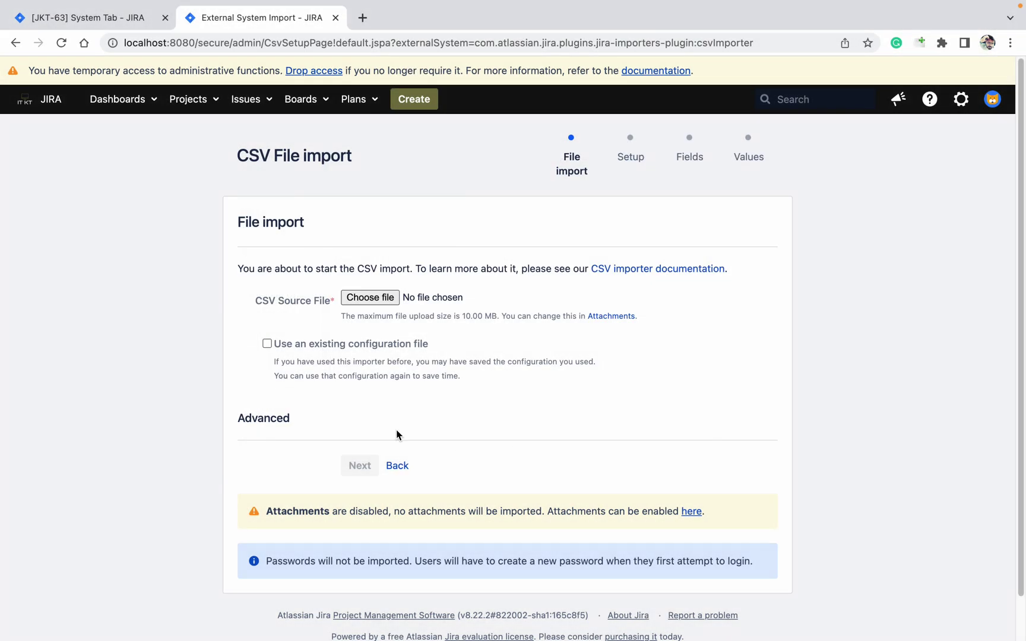
click(403, 474)
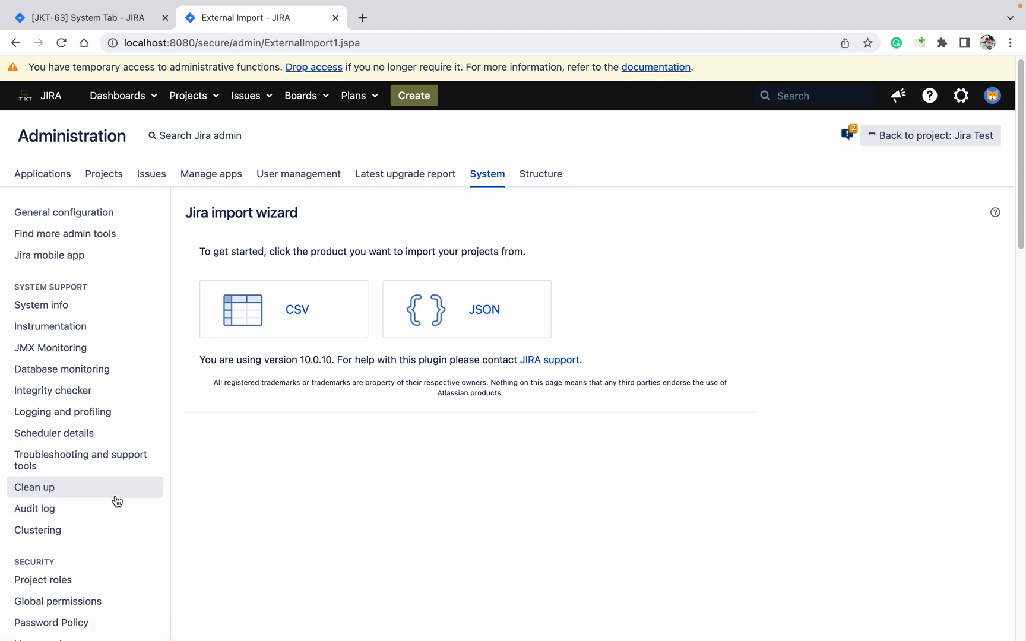
scroll(115, 496, down, 6)
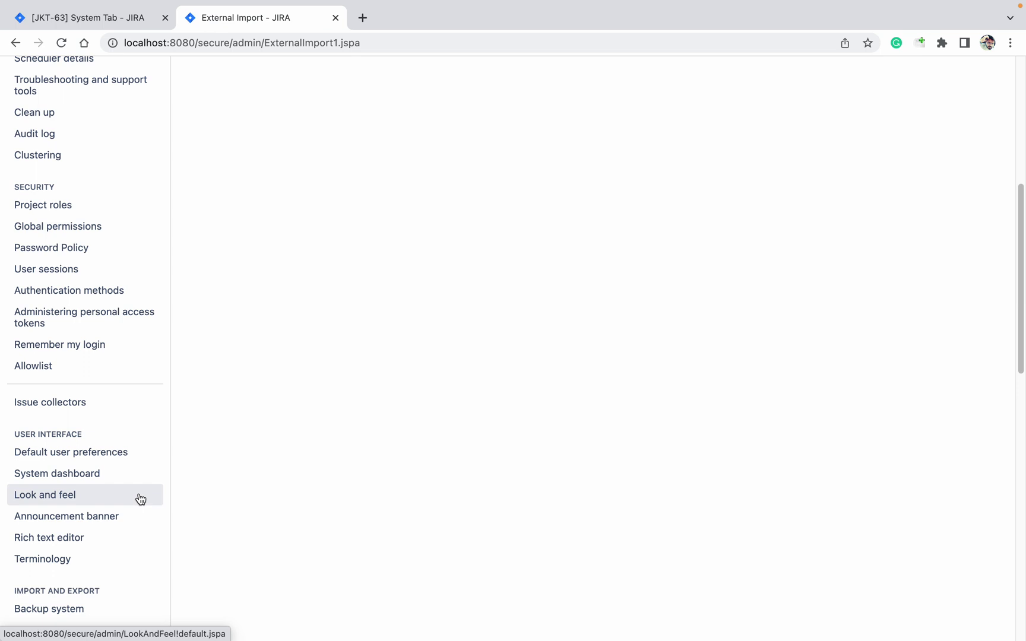
scroll(102, 323, down, 1)
scroll(102, 324, down, 2)
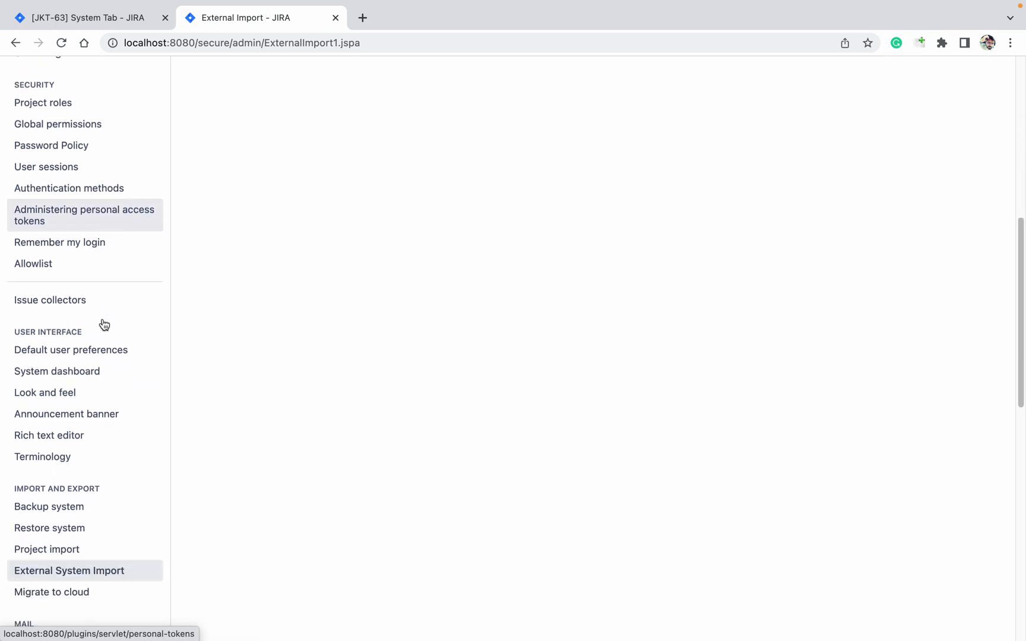
Step: Open Migrate to cloud and review the Migration Assistant's assess apps, prepare apps and migrate data steps
click(105, 586)
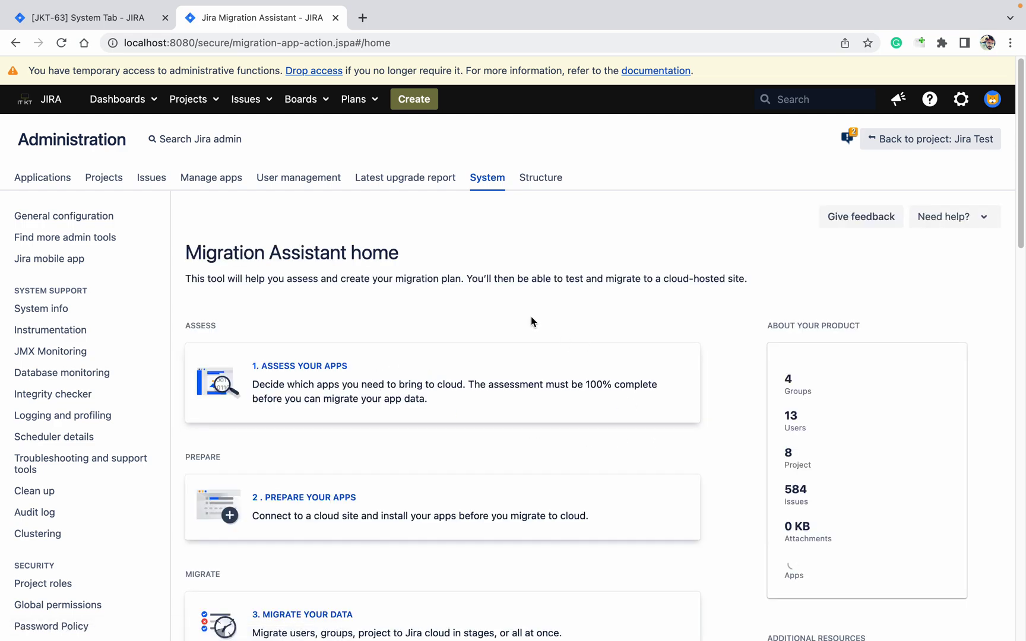
scroll(547, 321, down, 5)
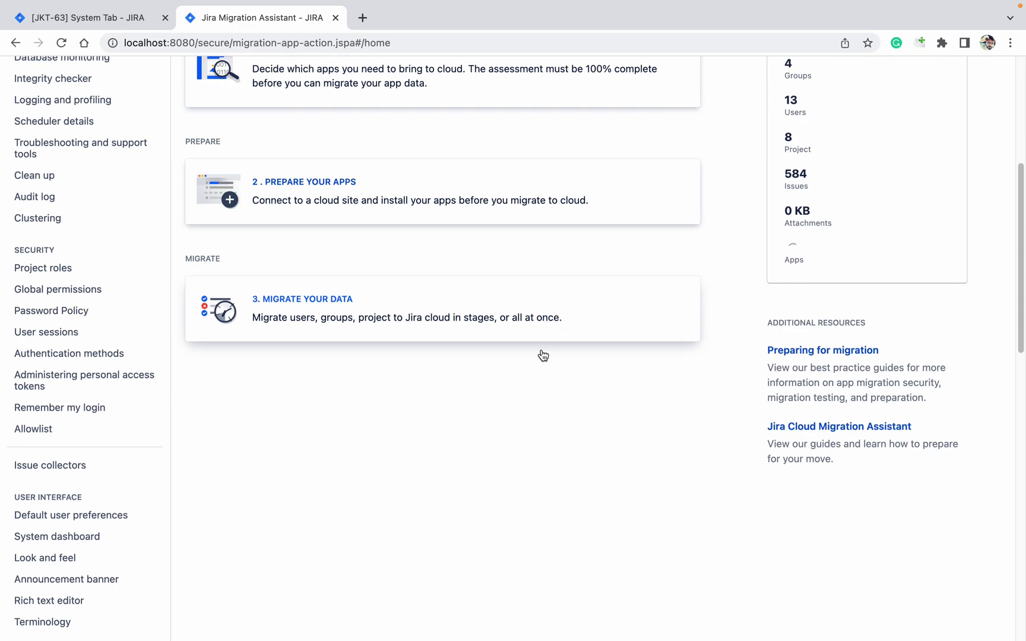
scroll(414, 390, up, 1)
scroll(332, 371, up, 3)
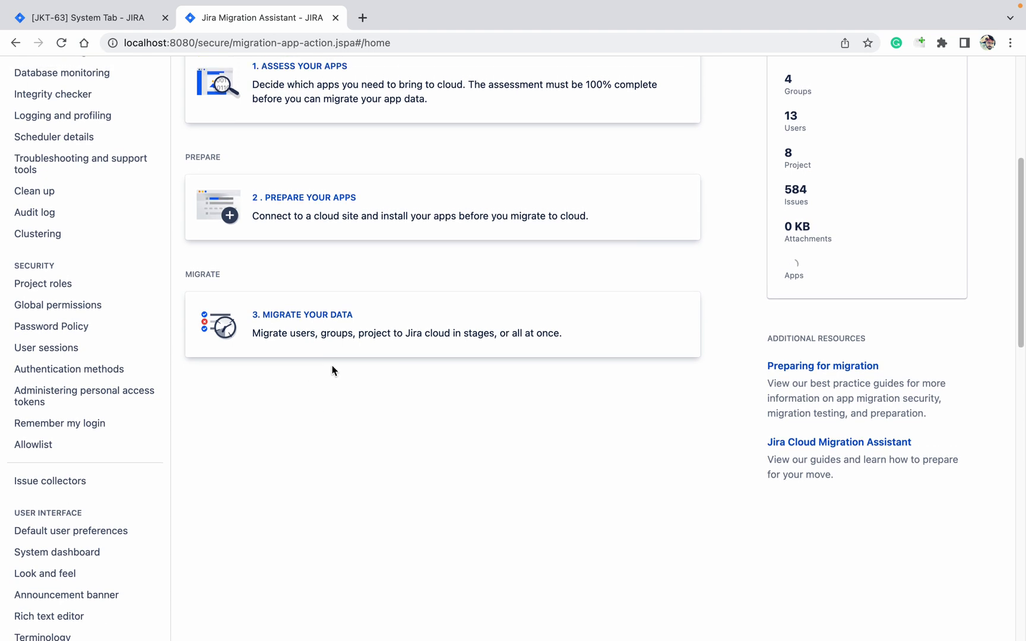
scroll(323, 291, up, 2)
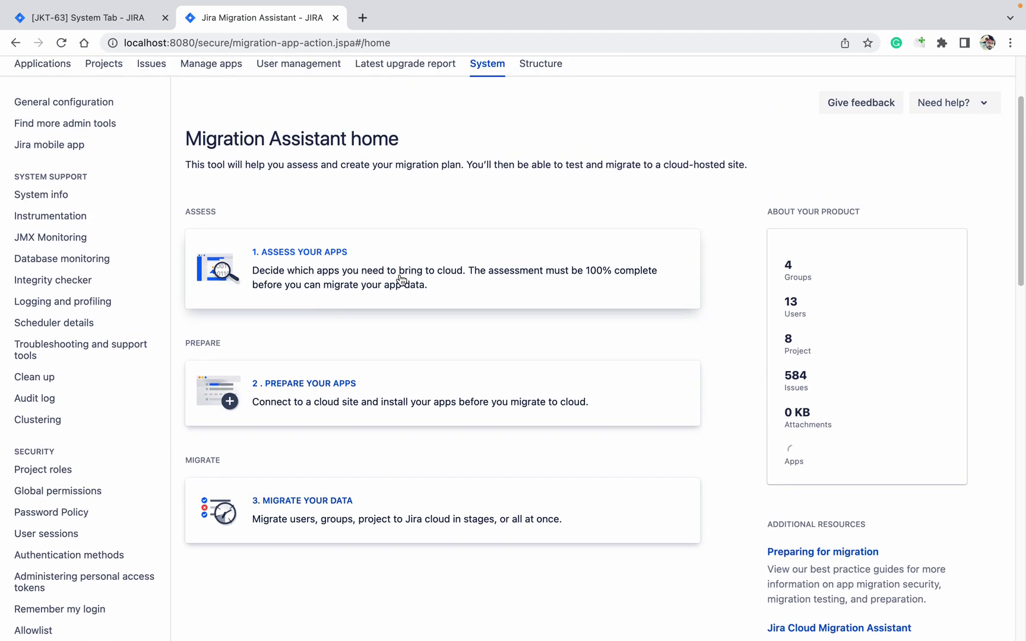
scroll(400, 280, down, 5)
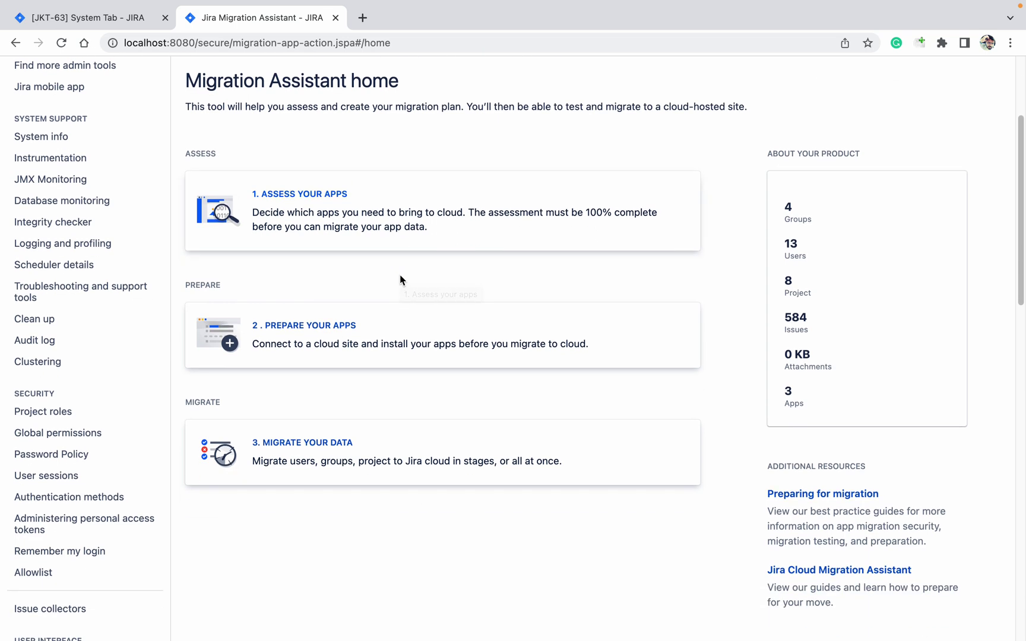
scroll(142, 460, down, 2)
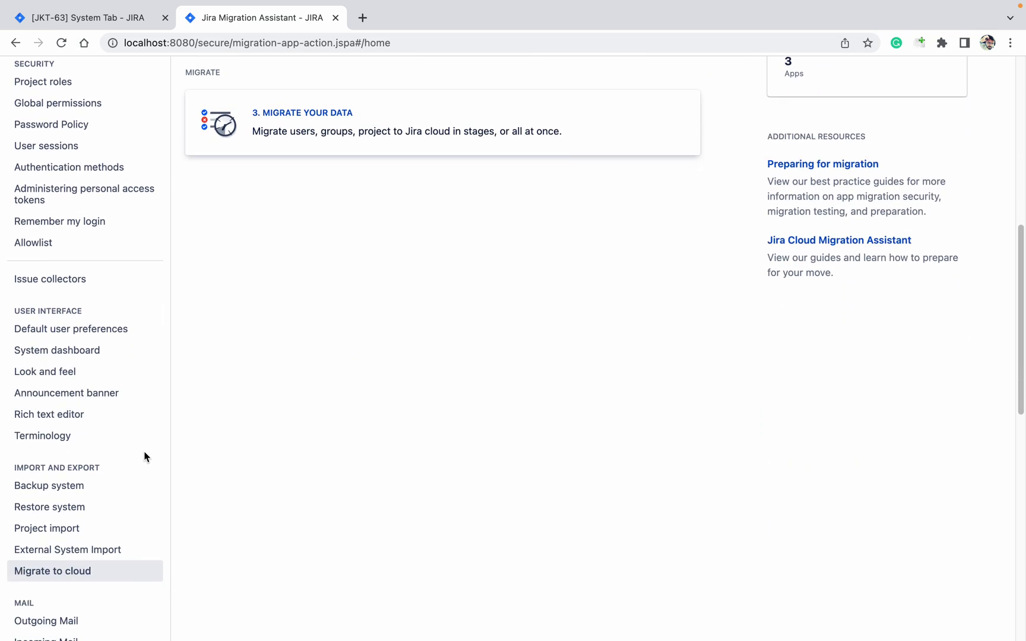
scroll(146, 456, up, 8)
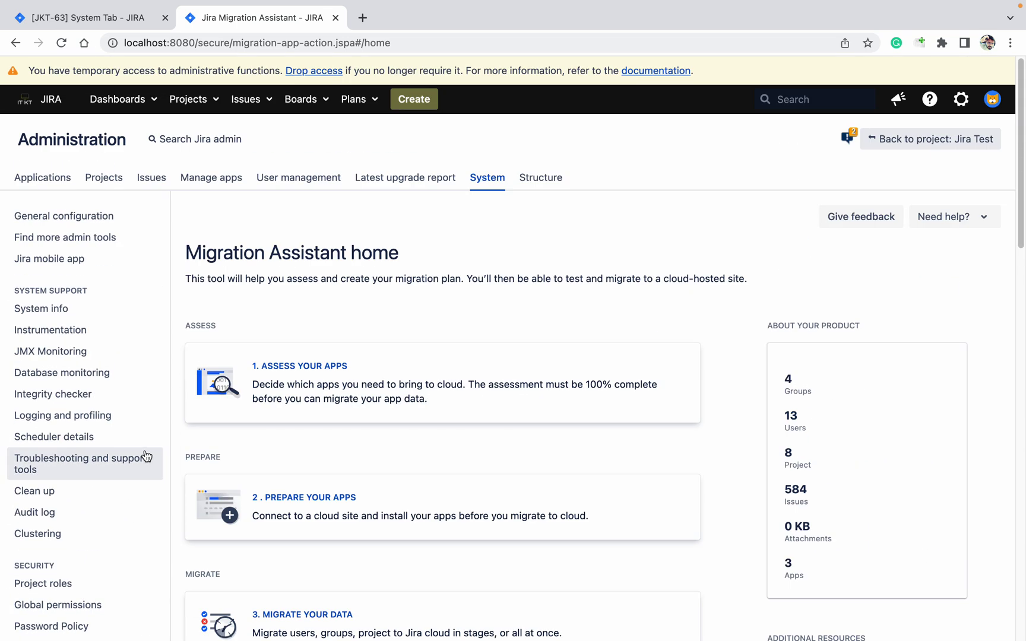
Step: Go to the Jira Test (JT) project and review its issue types, workflows, versions and components in Project settings
click(200, 99)
click(243, 119)
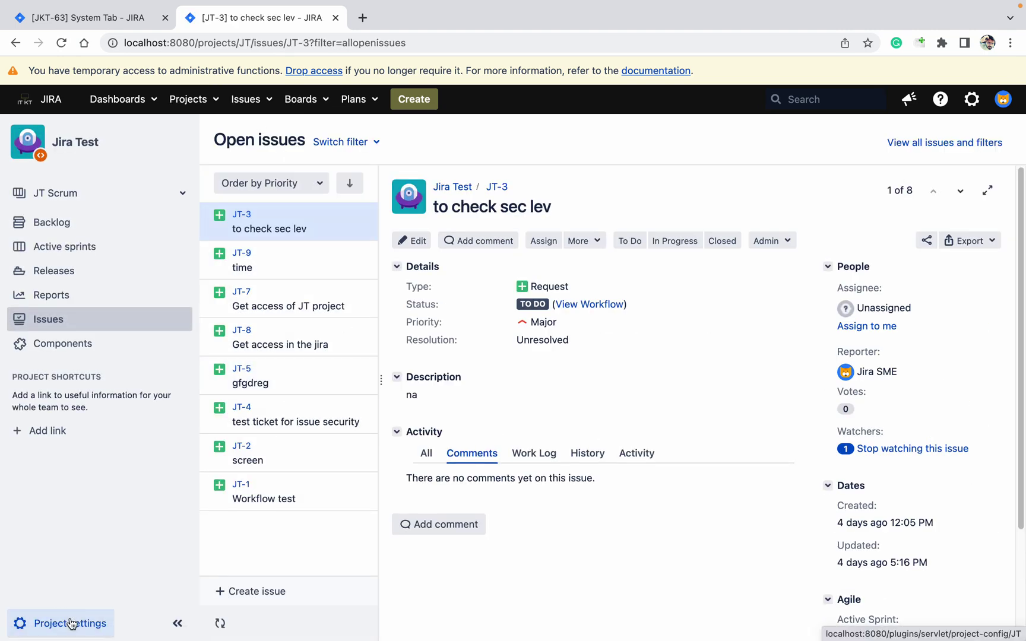
click(65, 623)
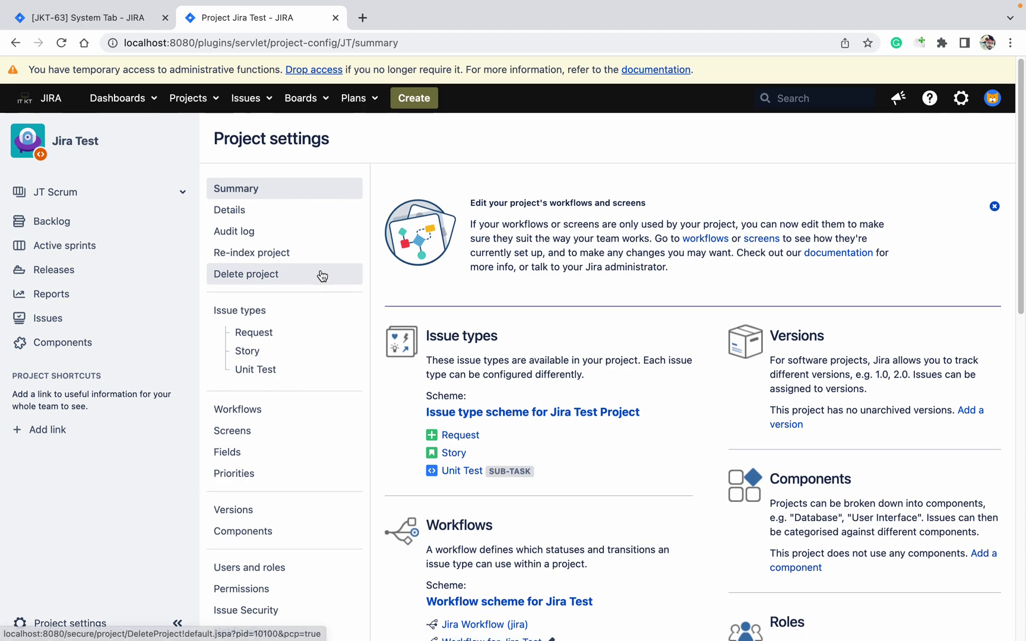
scroll(320, 274, down, 4)
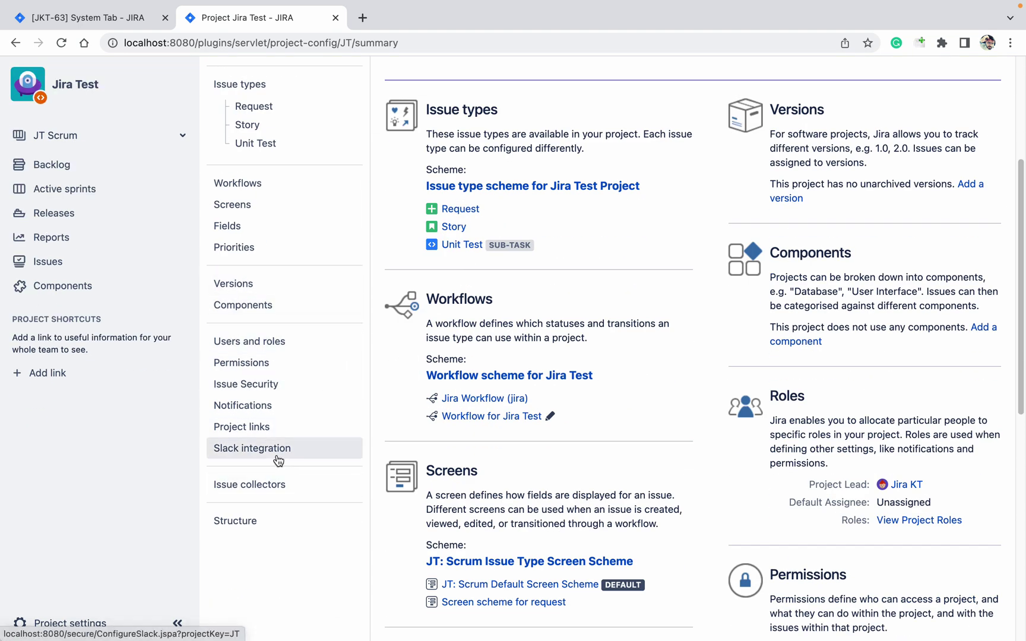
scroll(278, 427, down, 3)
scroll(278, 426, up, 8)
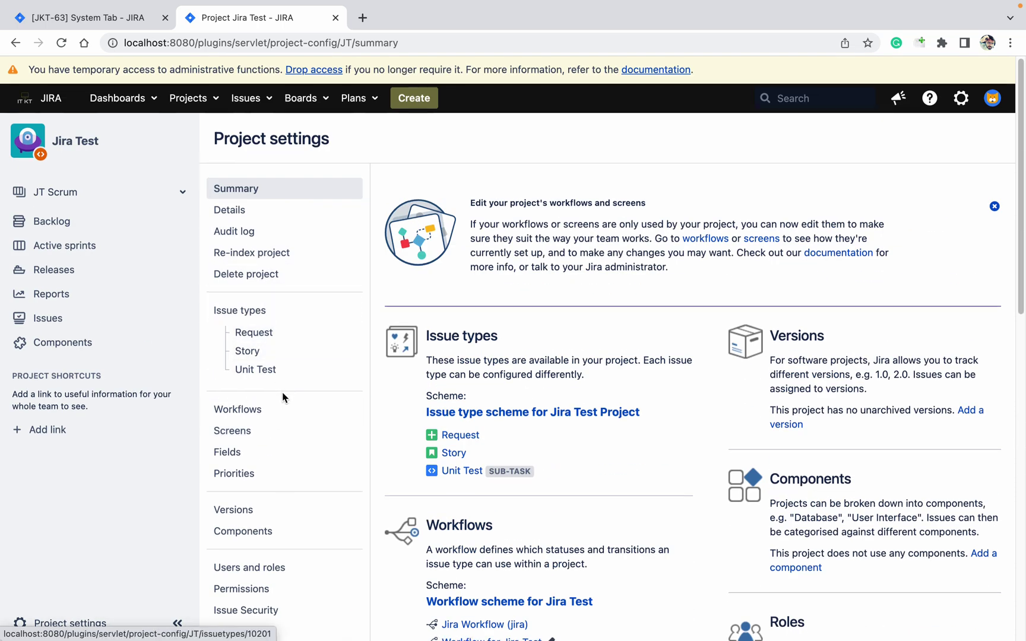
scroll(284, 396, down, 2)
scroll(282, 410, down, 4)
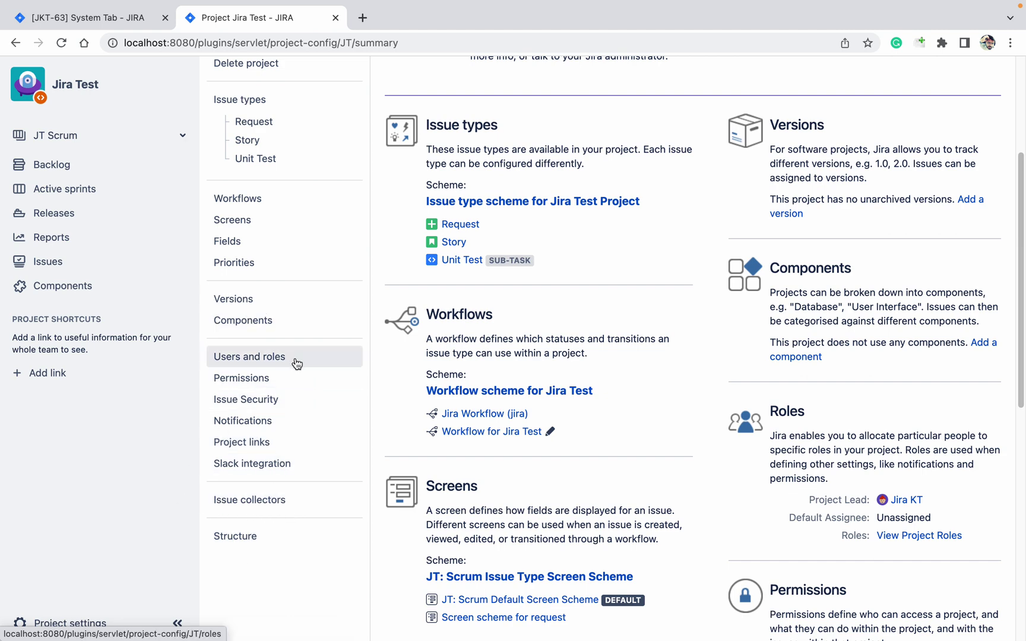
scroll(295, 410, down, 1)
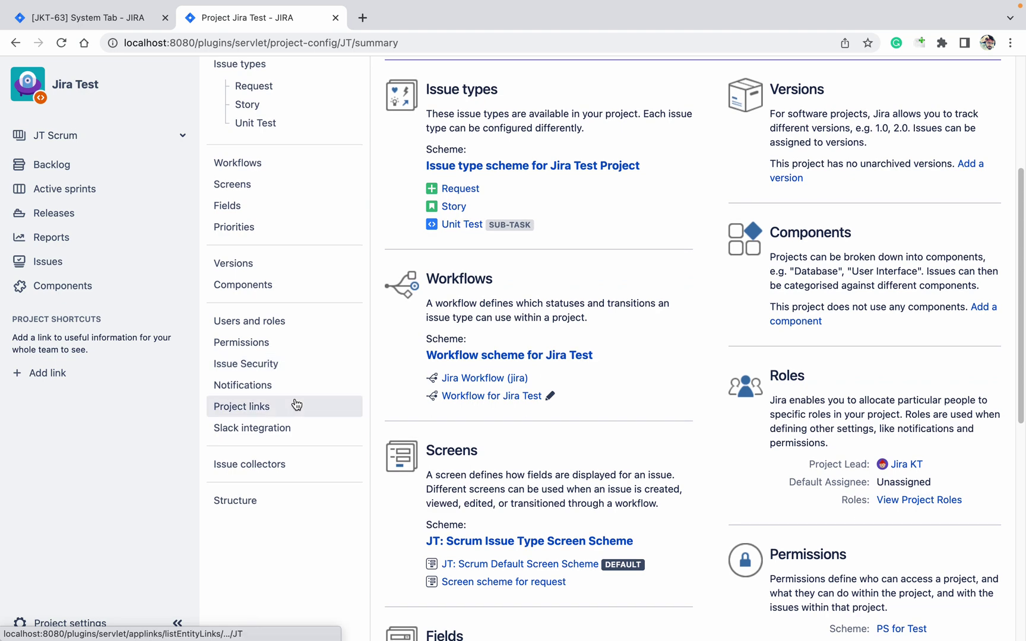
scroll(294, 401, up, 7)
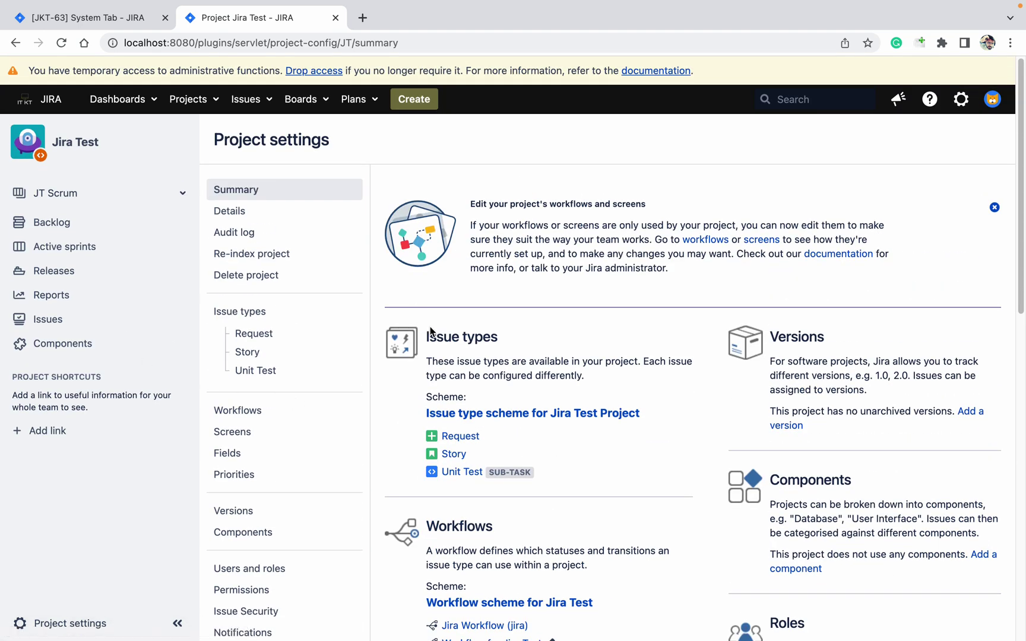